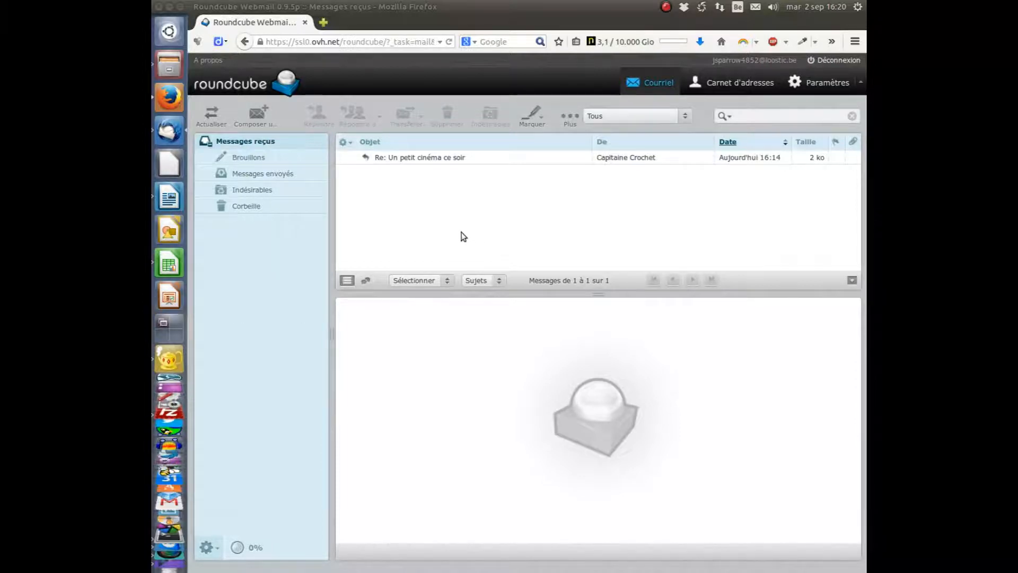
- Refresh the inbox and open the new unread message "Re: Un petit cinéma ce soir"
{"action": "left_click", "coordinate": [211, 113]}
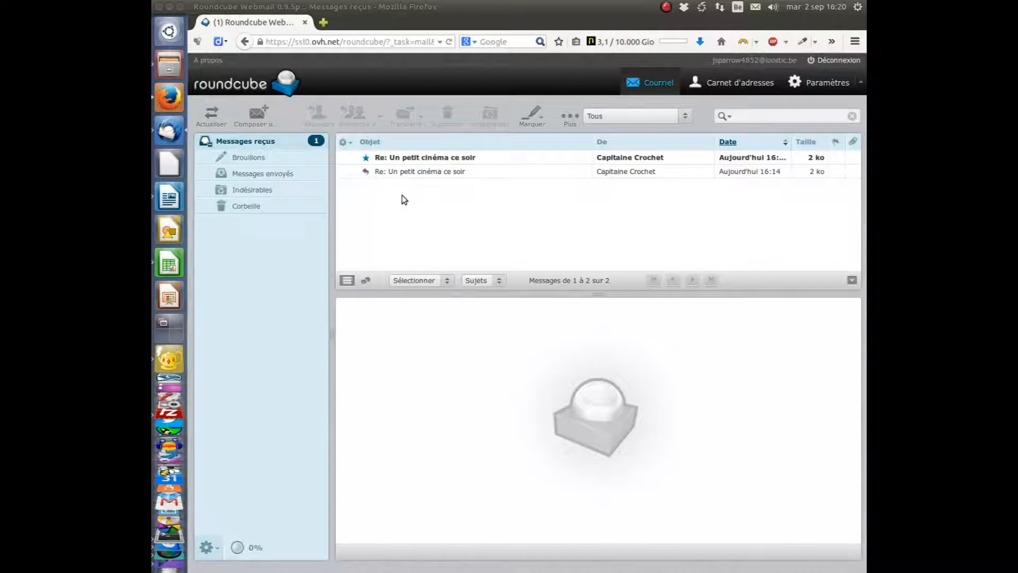
{"action": "left_click", "coordinate": [438, 158]}
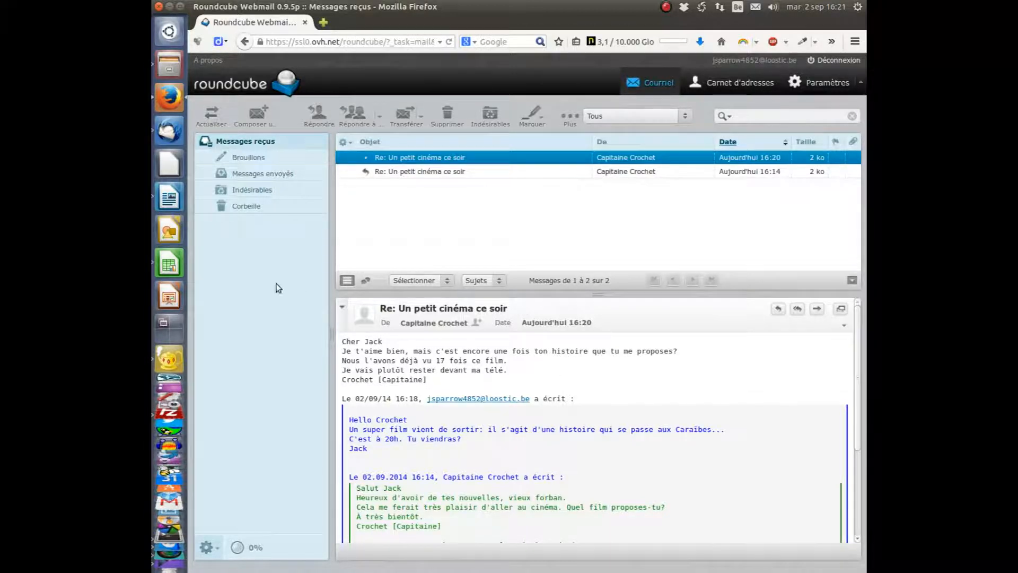
- Start a reply to the open message and insert two blank lines above the quoted text
{"action": "left_click", "coordinate": [322, 114]}
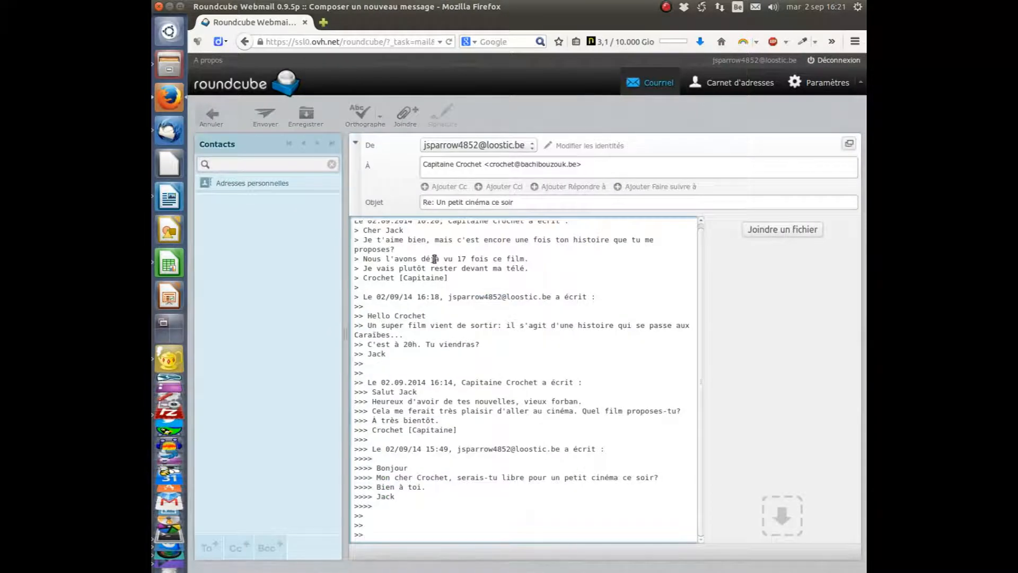
{"action": "scroll", "coordinate": [424, 249], "scroll_direction": "up", "scroll_amount": 1}
{"action": "left_click", "coordinate": [434, 226]}
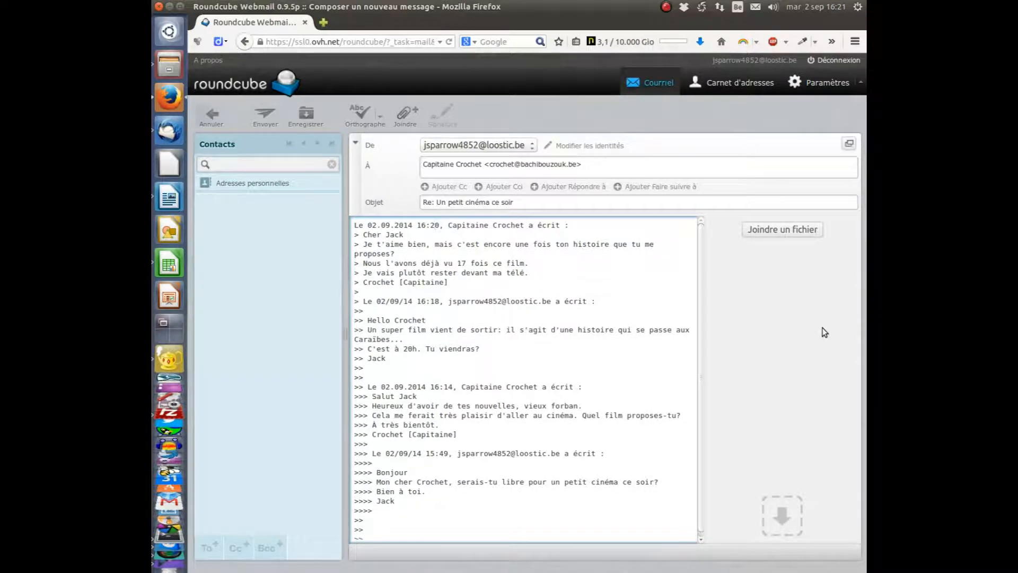
{"action": "key", "text": "Return"}
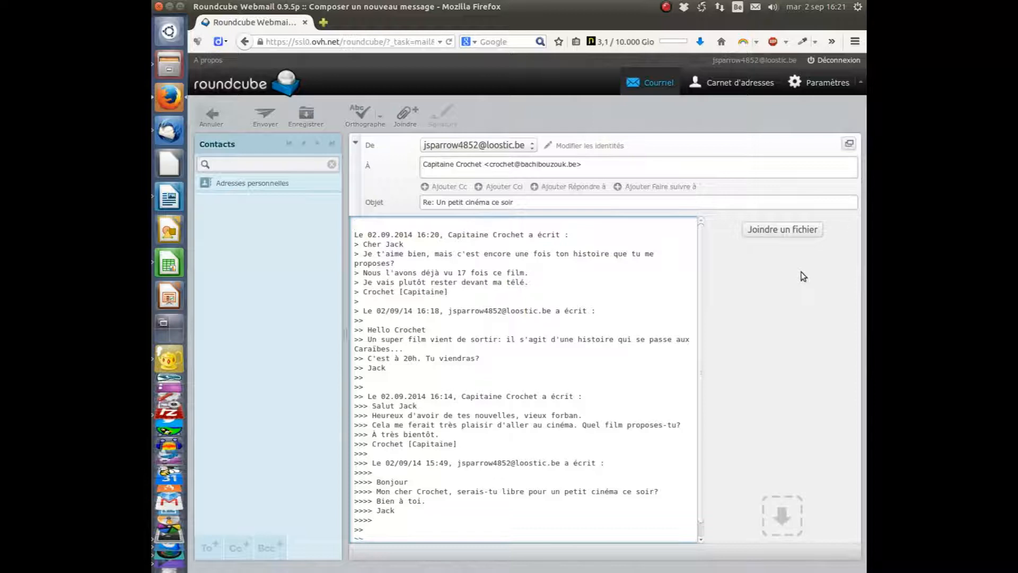
{"action": "key", "text": "Return"}
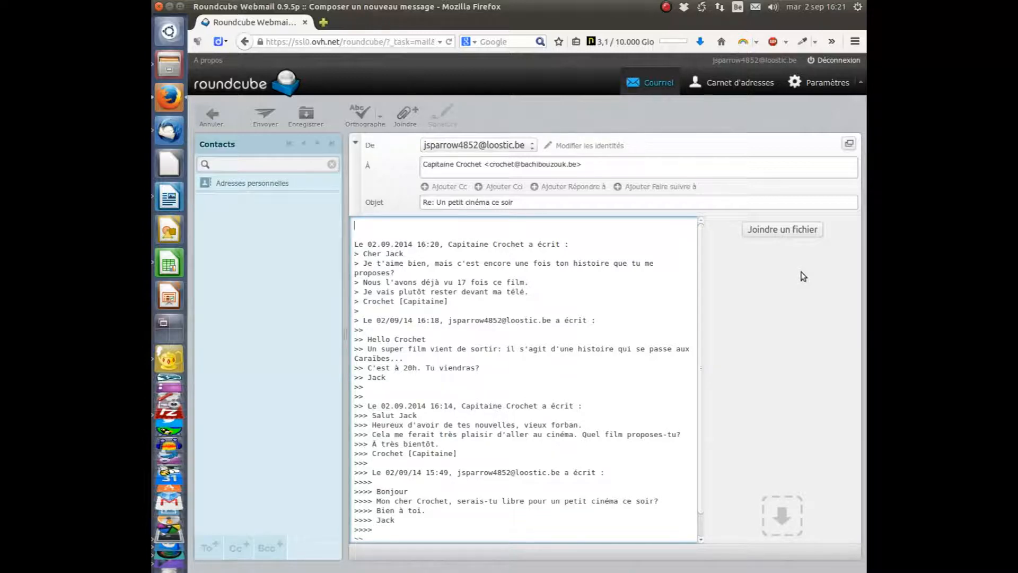
- Greet the recipient by name and write "Ce n'est pas encore une fois mon histoire. C'est un autre pirate, dans celui-ci."
{"action": "type", "text": "Crochet"}
{"action": "key", "text": "Return"}
{"action": "type", "text": "Ce n'est pas"}
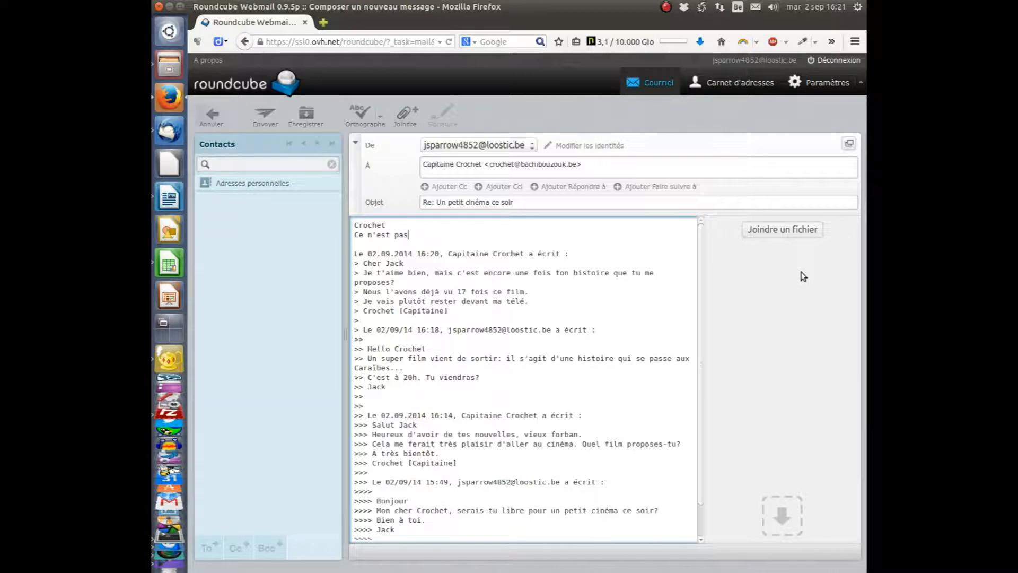
{"action": "type", "text": " encore une fois mon histoire. "}
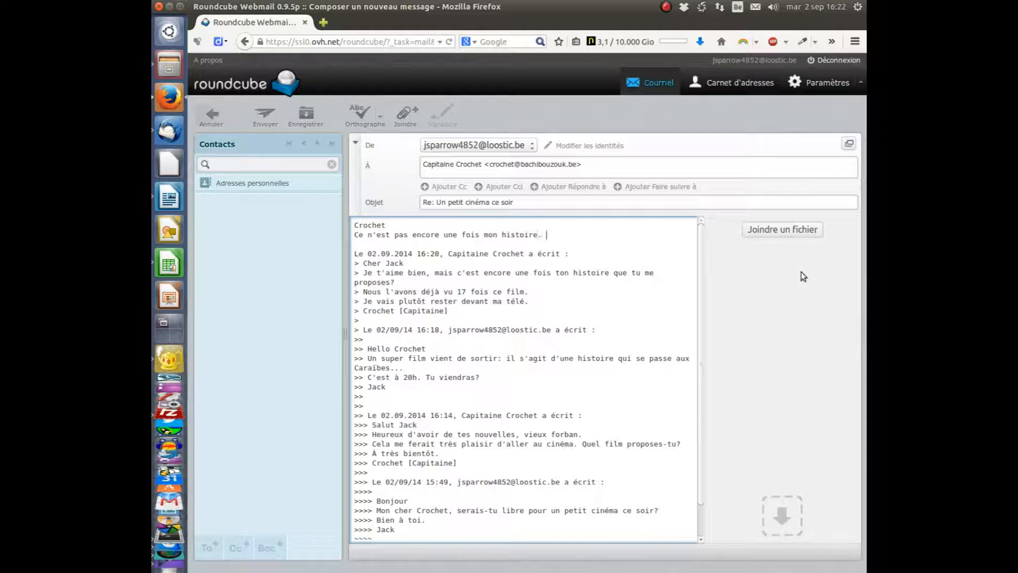
{"action": "type", "text": "C'est un"}
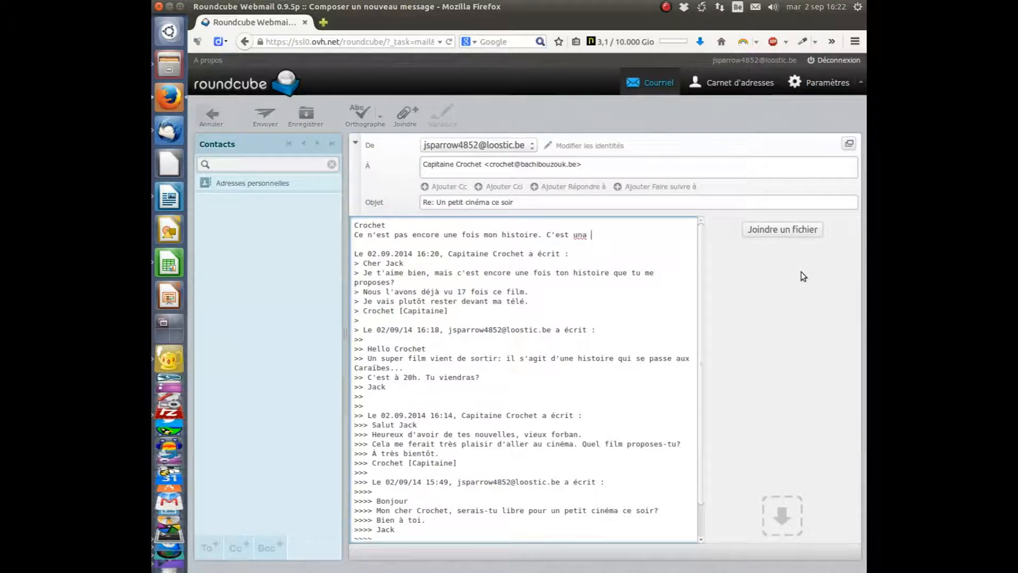
{"action": "type", "text": " autre pir"}
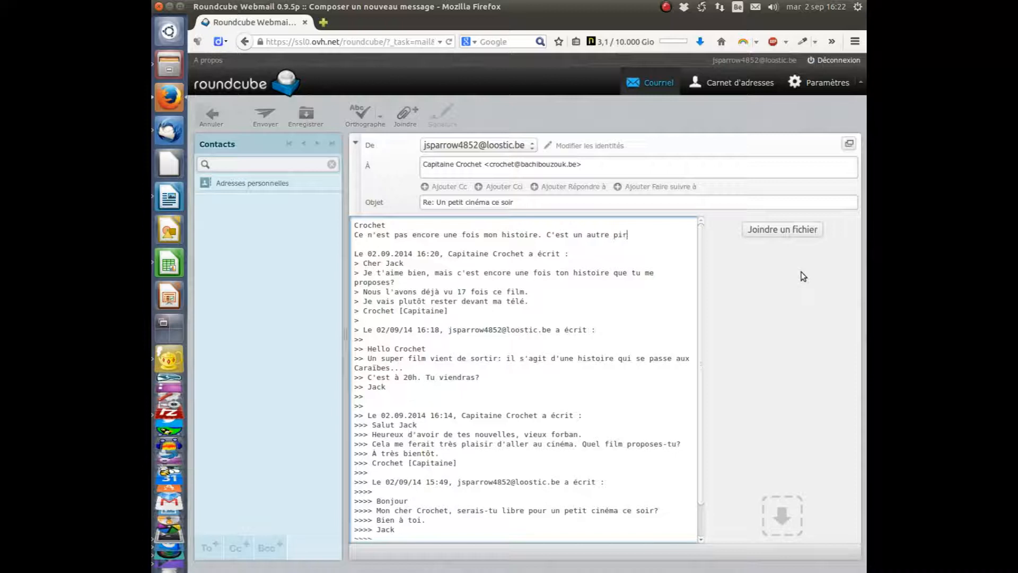
{"action": "type", "text": "ate, dans celui-ci"}
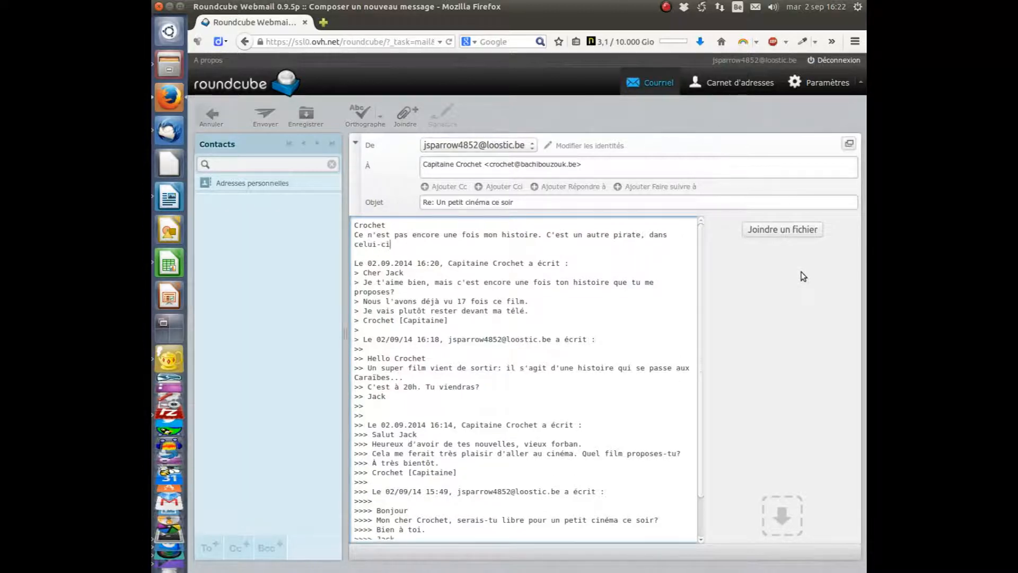
{"action": "type", "text": "."}
{"action": "key", "text": "Return"}
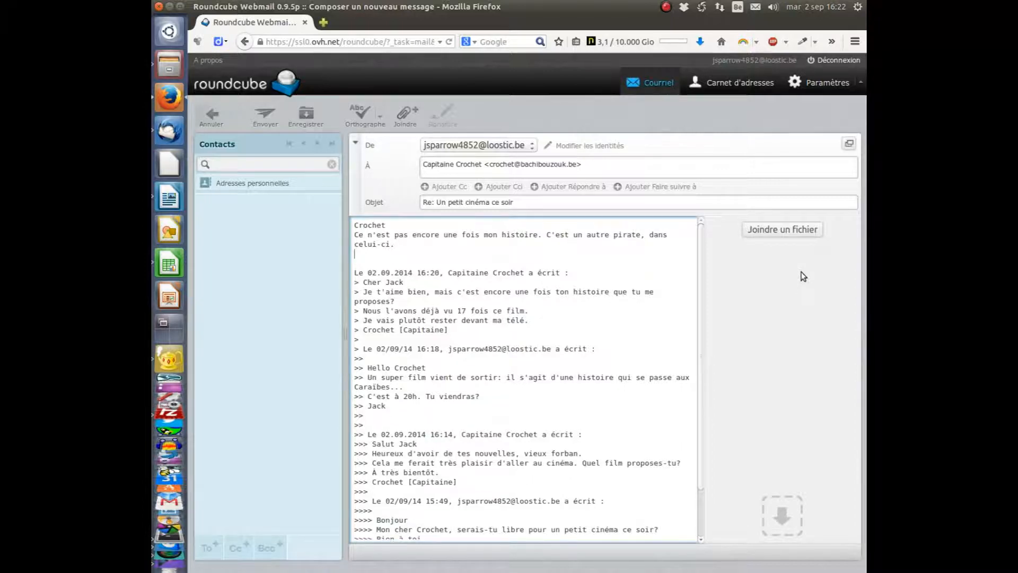
- Add the line "Je te joins la photo du pirate en question..." and attach prof2.png from the images folder
{"action": "type", "text": "Je te joins la photo du pirate en question..."}
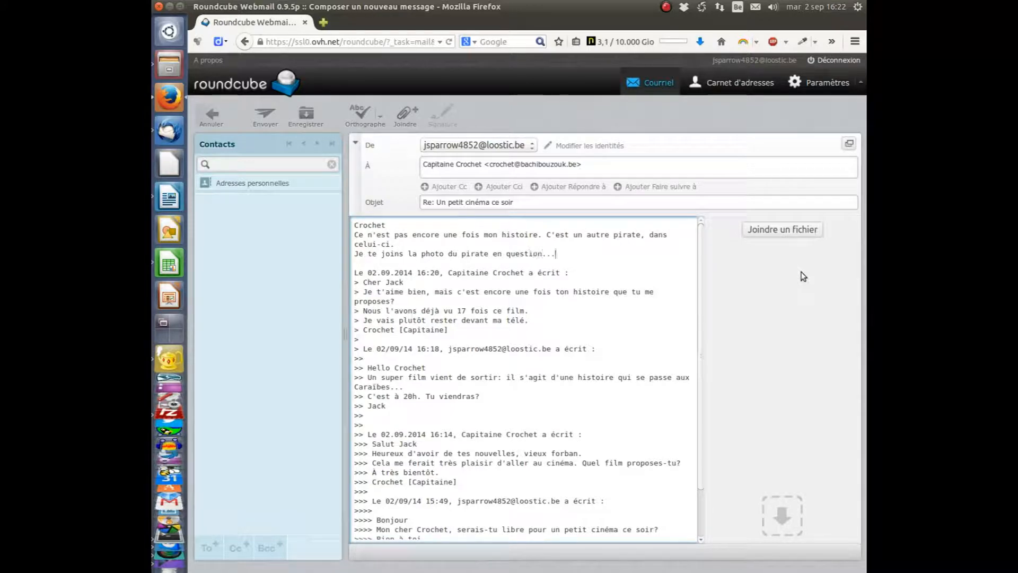
{"action": "key", "text": "Return"}
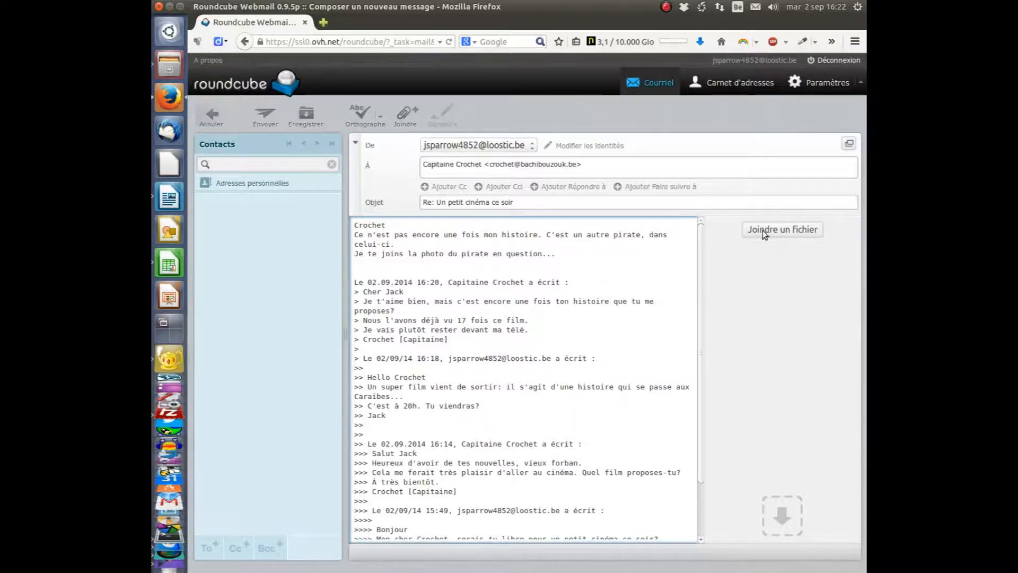
{"action": "left_click", "coordinate": [776, 229]}
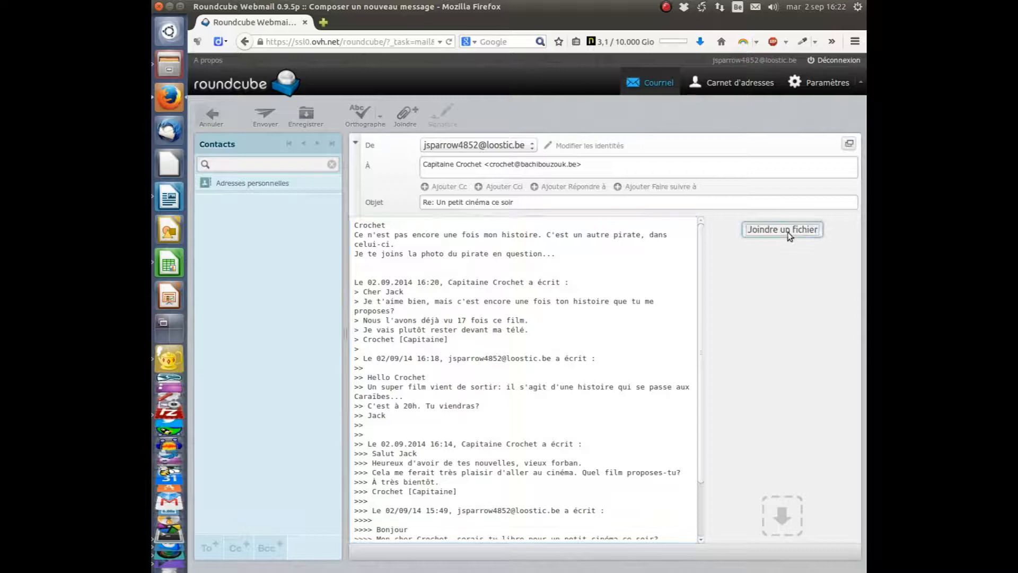
{"action": "left_click", "coordinate": [345, 177]}
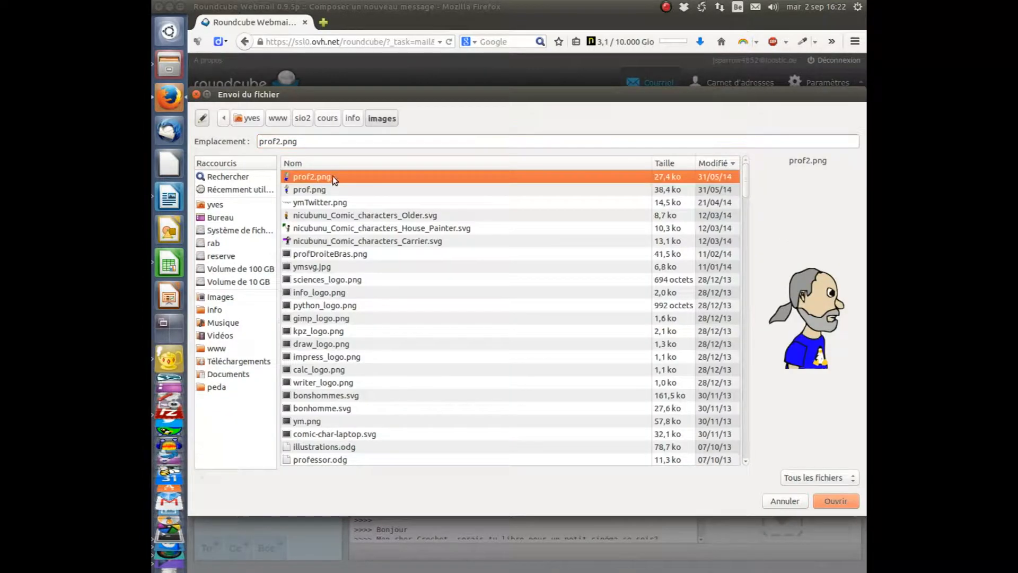
{"action": "left_click", "coordinate": [835, 501]}
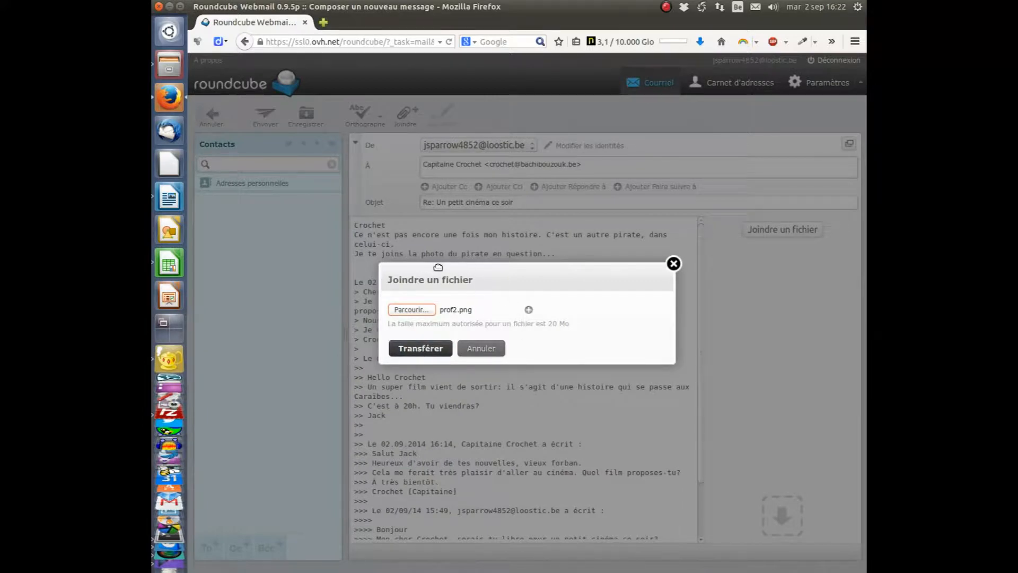
{"action": "left_click", "coordinate": [428, 348]}
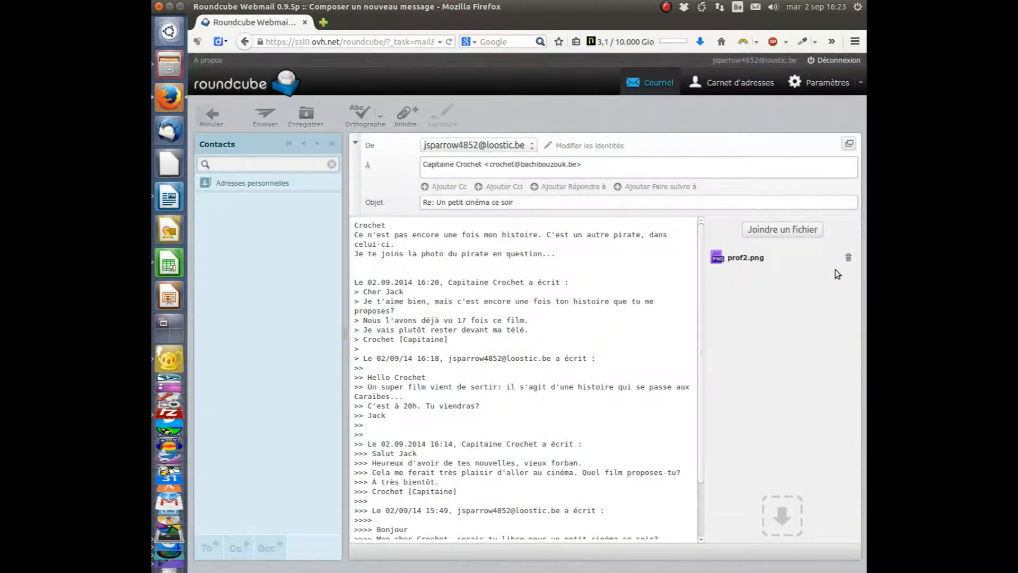
- Below the photo sentence, add the lines "J'espère que tu changeras d'avis." and "A bientôt.", and sign with the sender's first name
{"action": "left_click", "coordinate": [515, 264]}
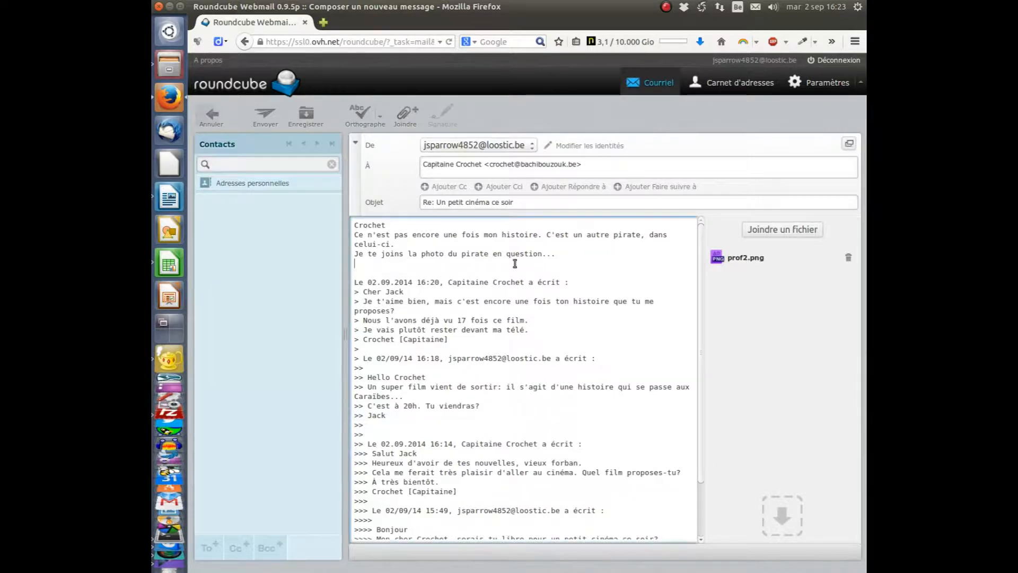
{"action": "type", "text": "J'es"}
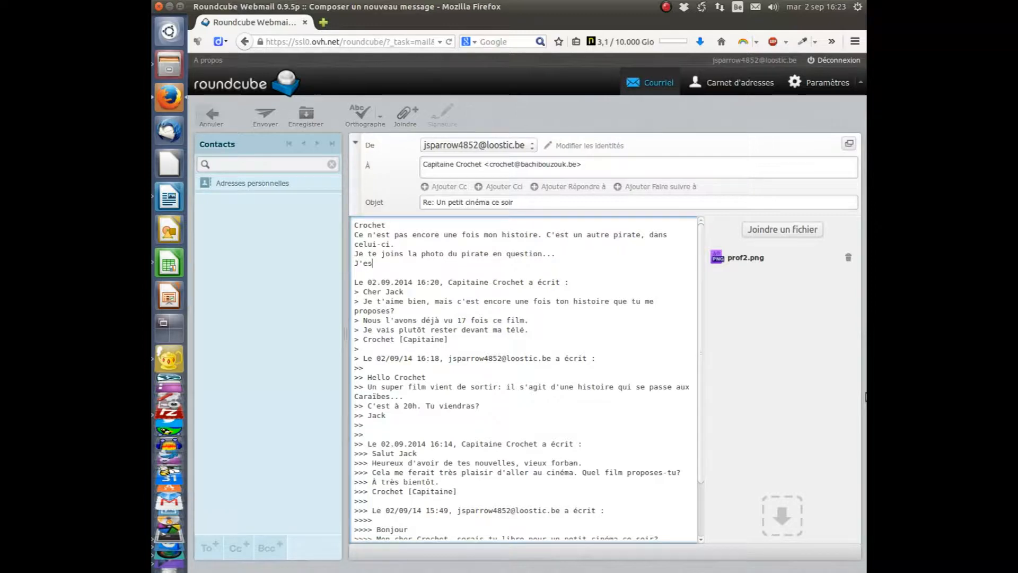
{"action": "type", "text": "pere que tu changeras d'avis."}
{"action": "key", "text": "Return"}
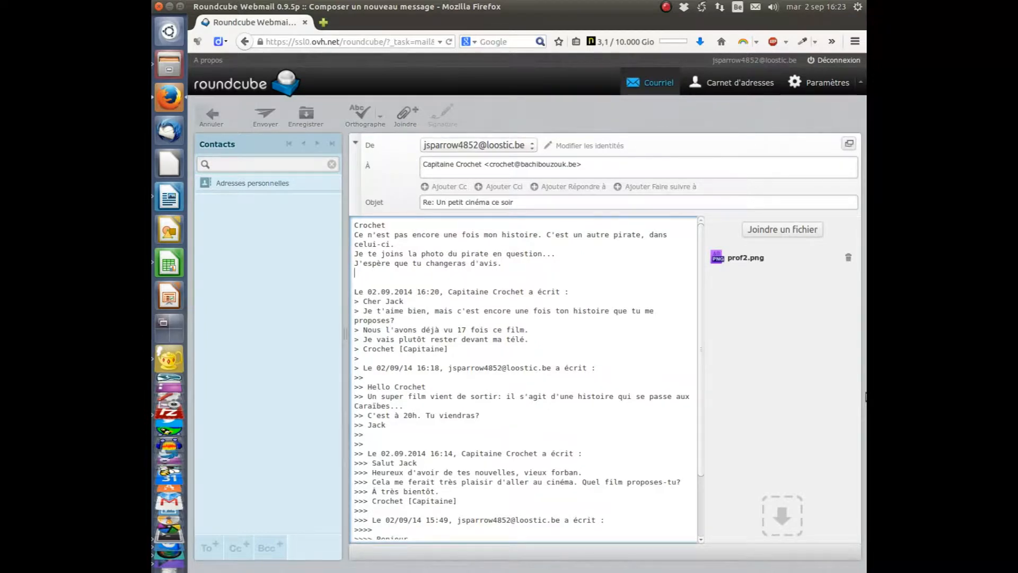
{"action": "type", "text": "A bientôt."}
{"action": "key", "text": "Return"}
{"action": "type", "text": "Jac"}
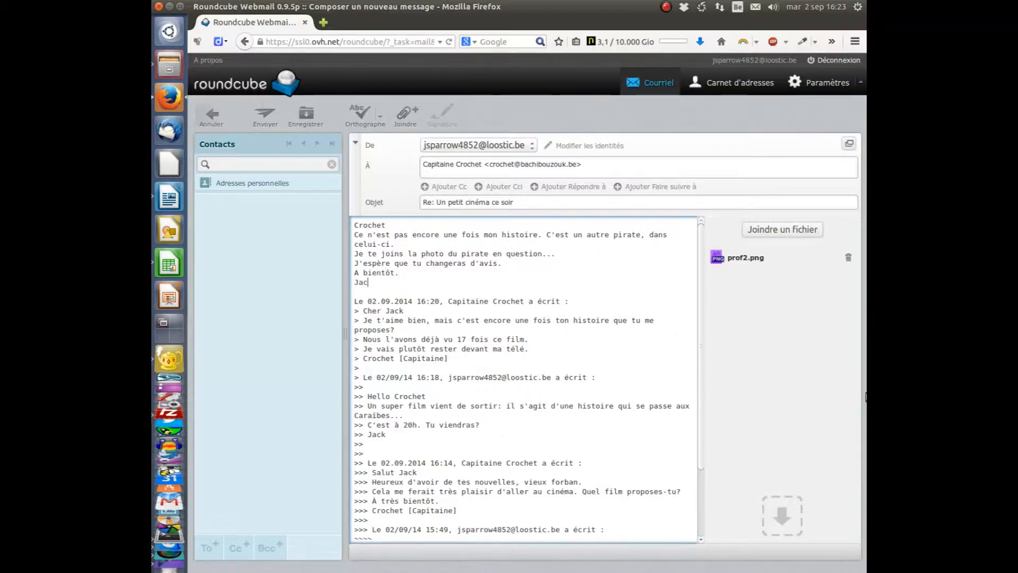
{"action": "type", "text": "k"}
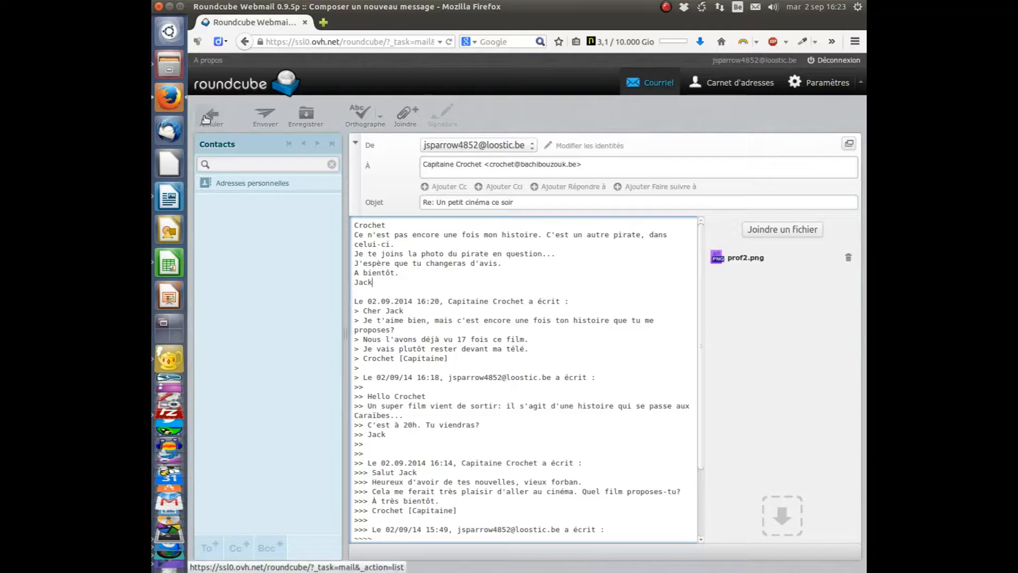
- Send the reply with its attachment and open the Messages envoyés folder
{"action": "left_click", "coordinate": [259, 115]}
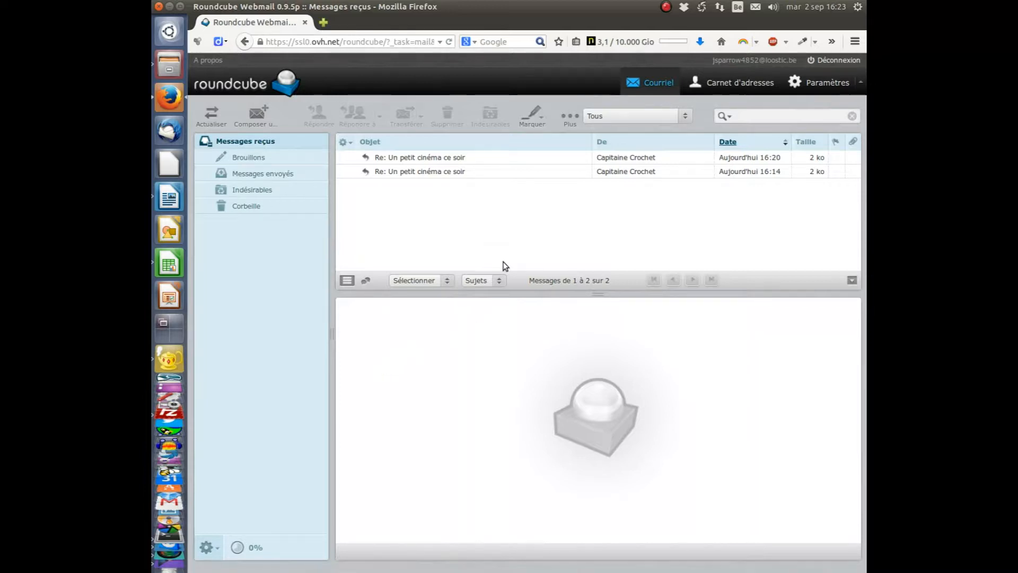
{"action": "left_click", "coordinate": [258, 177]}
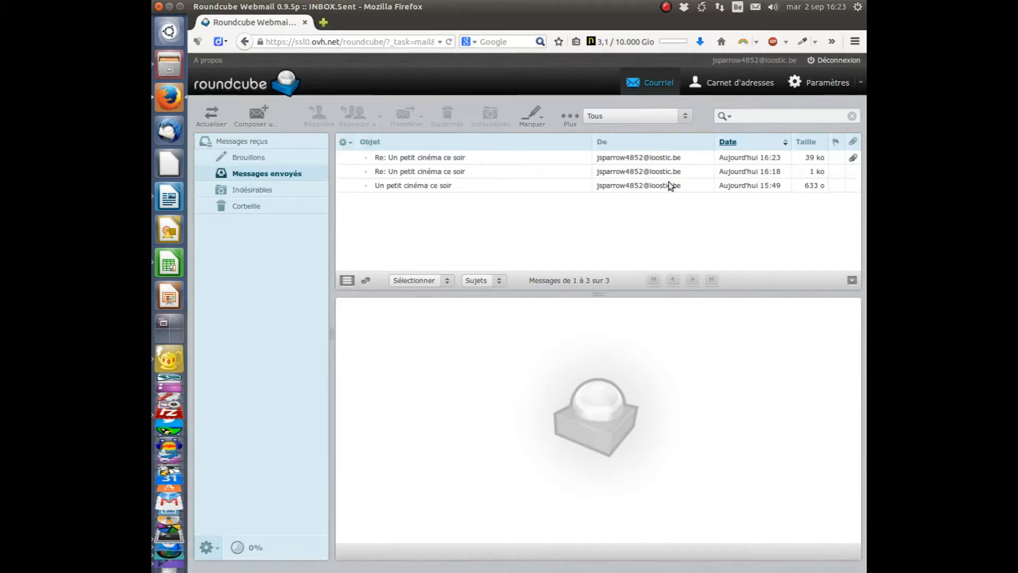